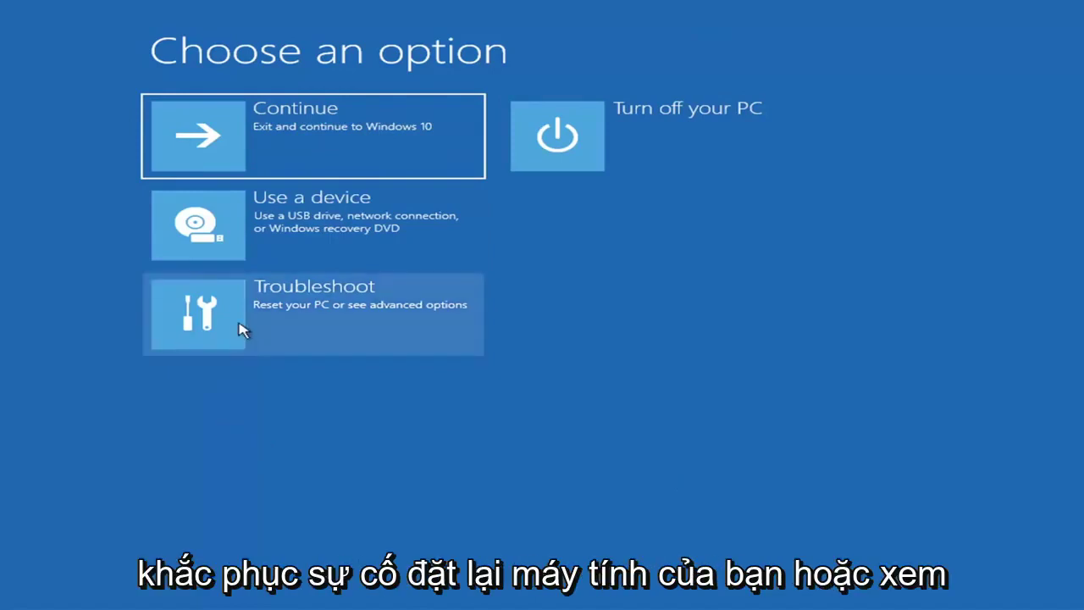
- Run Startup Repair from the advanced troubleshooting options
click(404, 322)
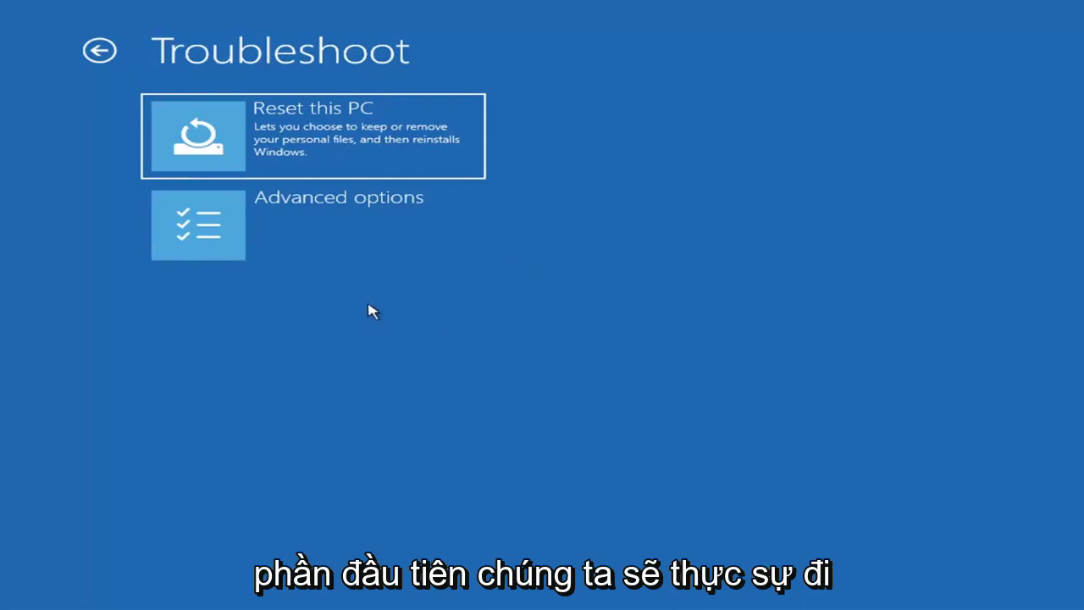
click(338, 229)
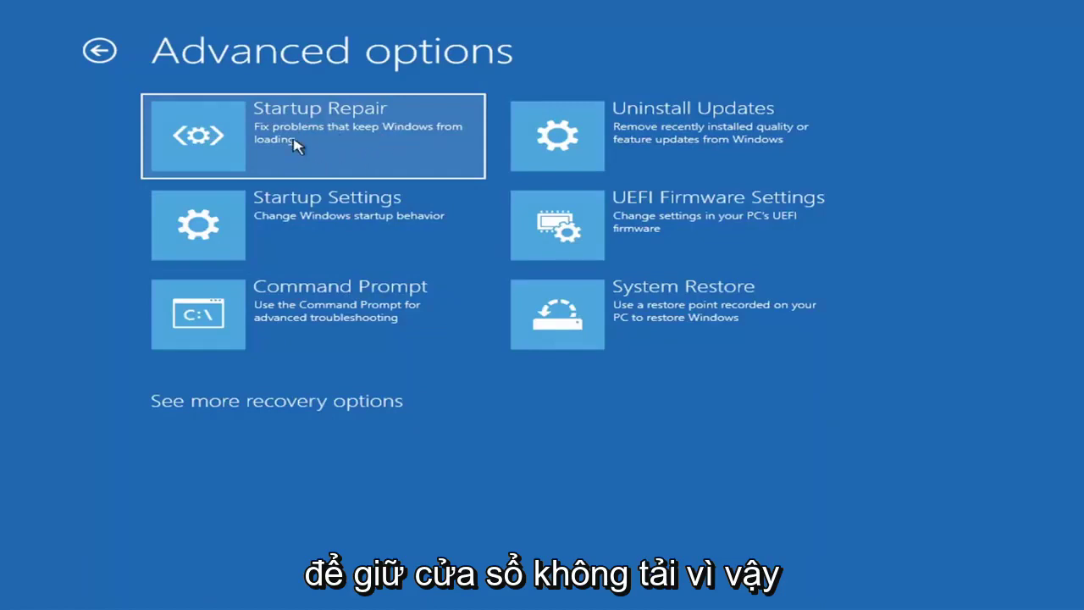
click(305, 149)
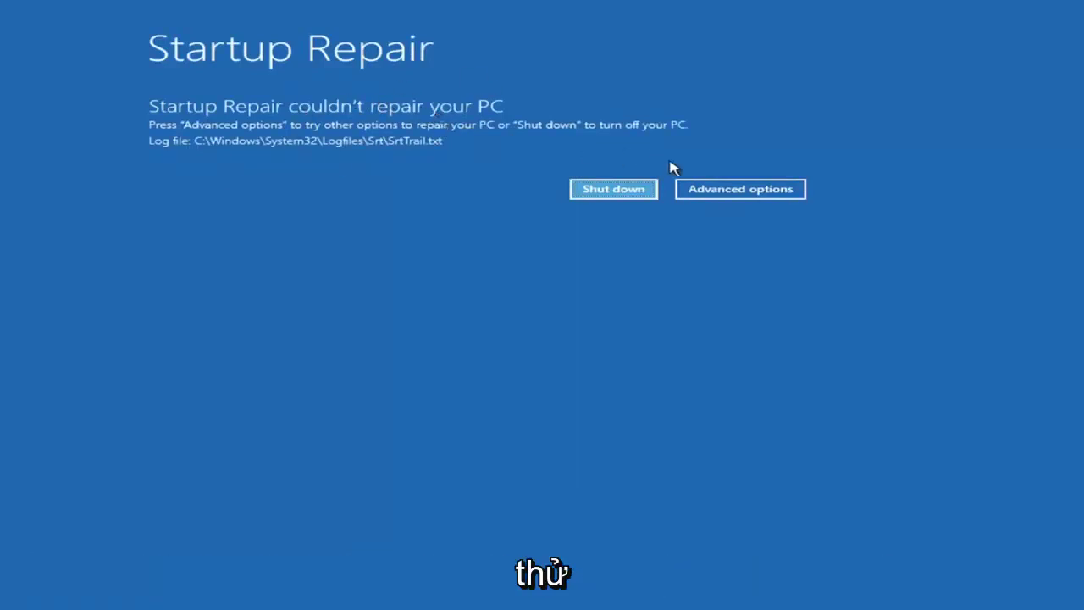
- Go back to the advanced troubleshooting options and review the Startup Settings and Uninstall Updates pages
click(757, 188)
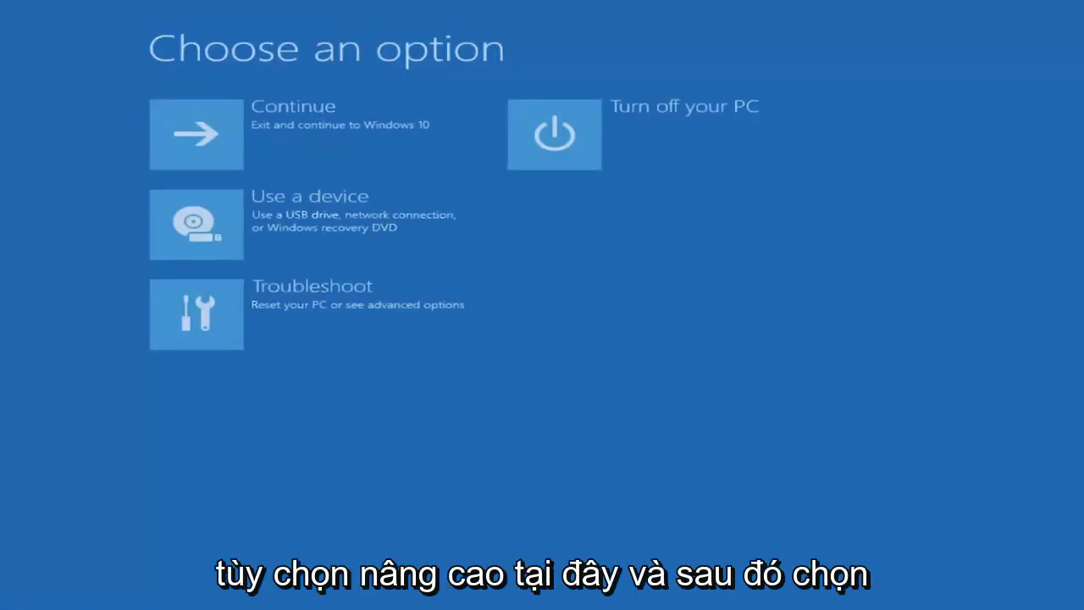
click(332, 314)
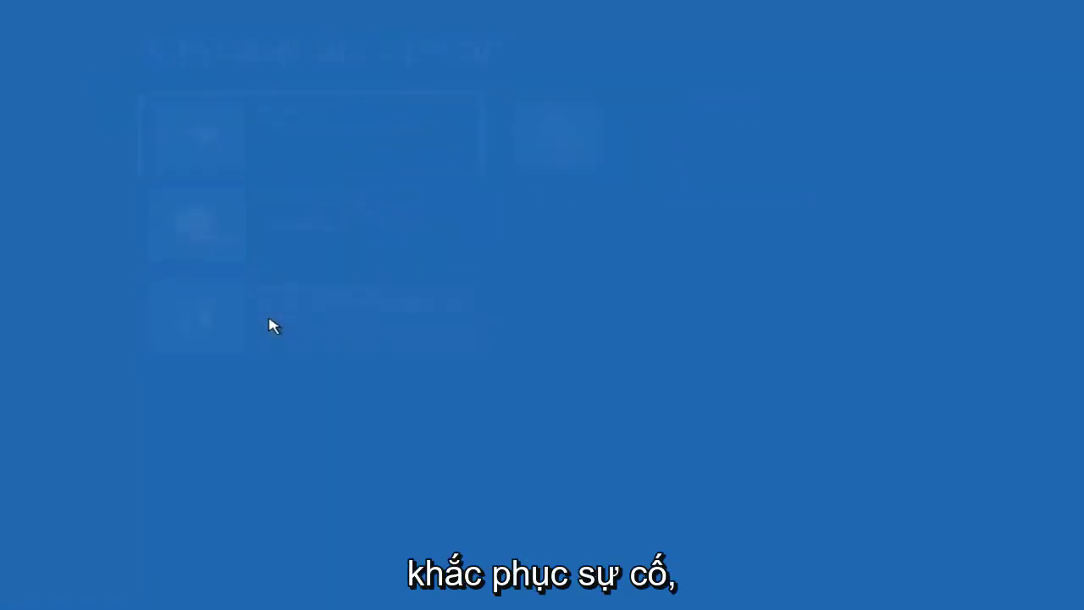
click(284, 238)
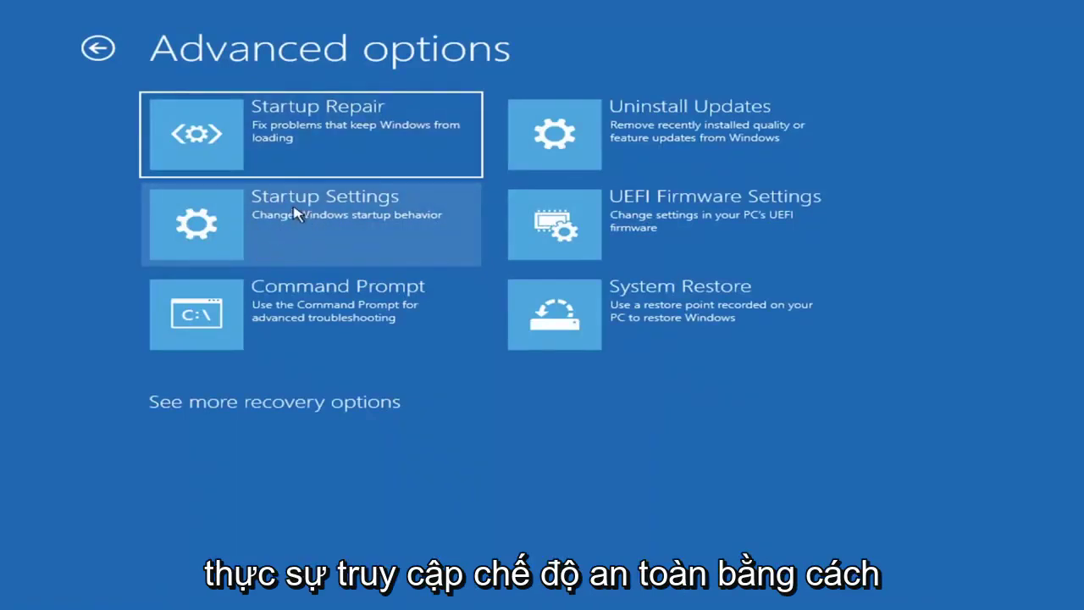
click(281, 225)
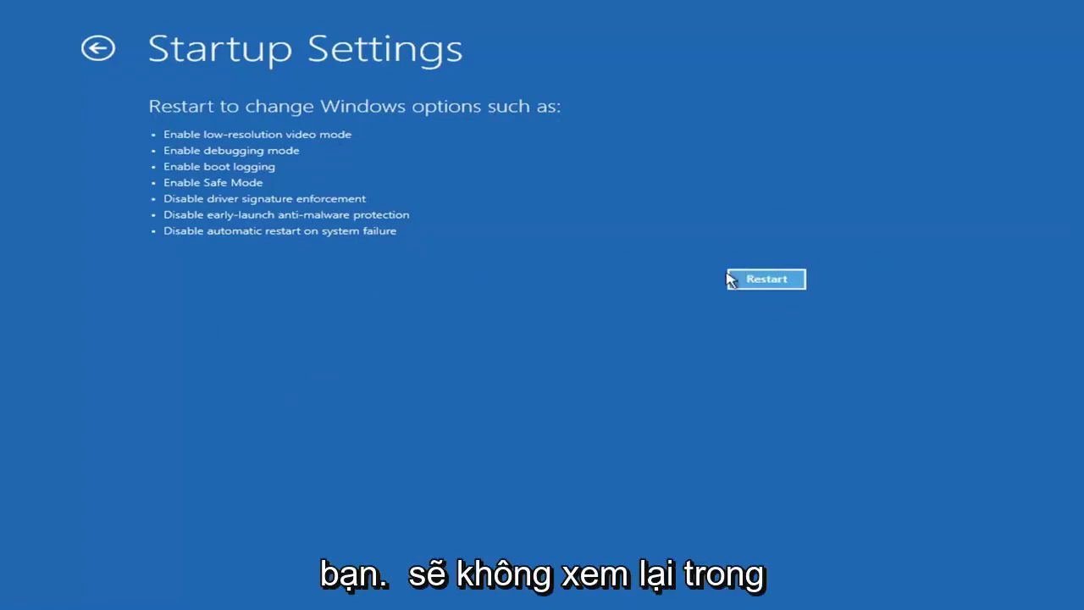
click(786, 282)
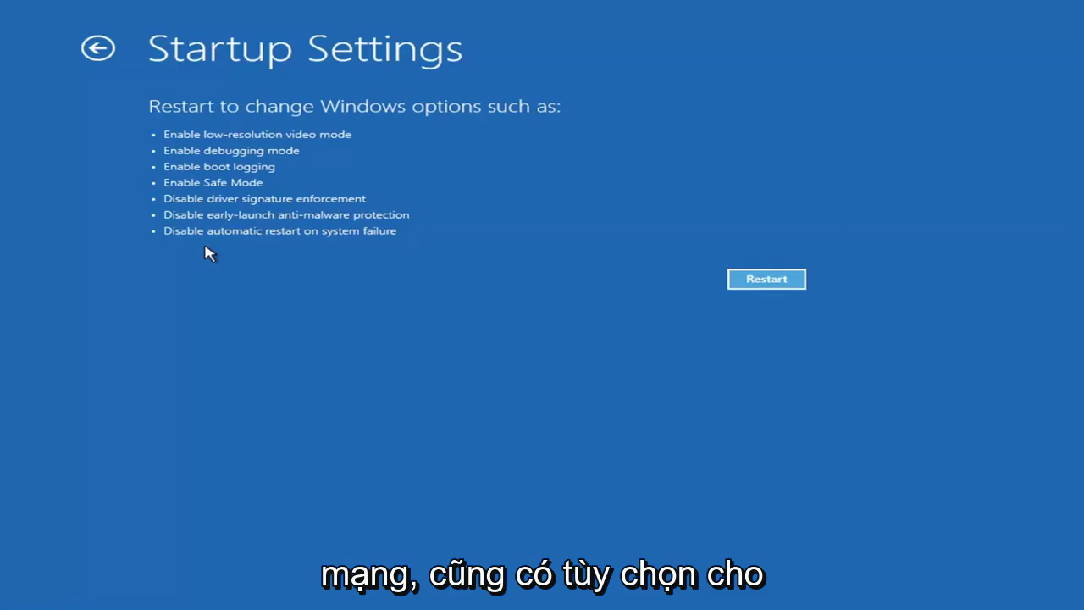
click(91, 48)
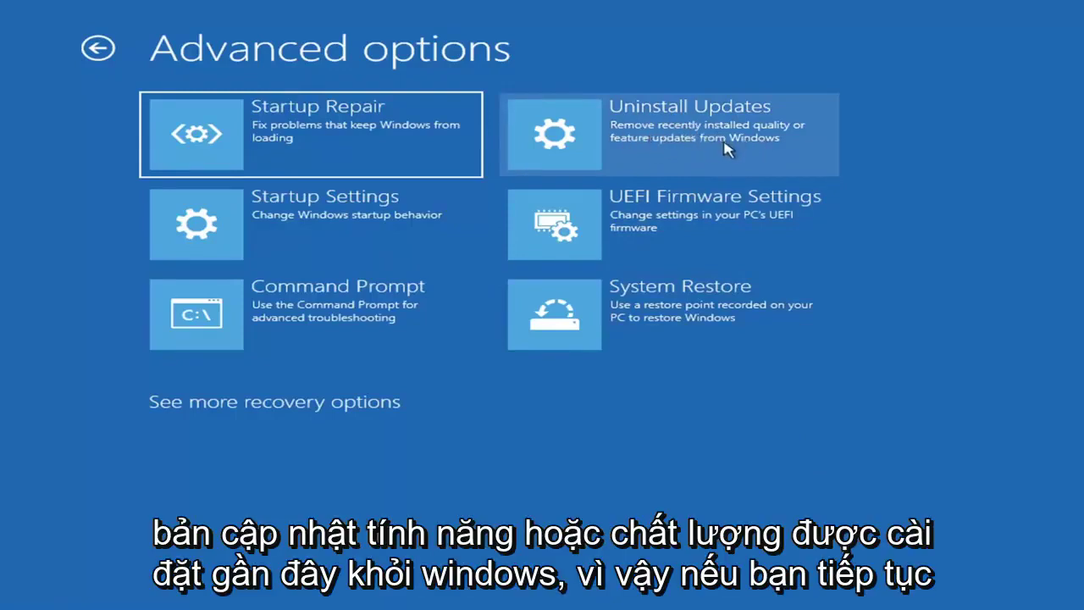
click(634, 140)
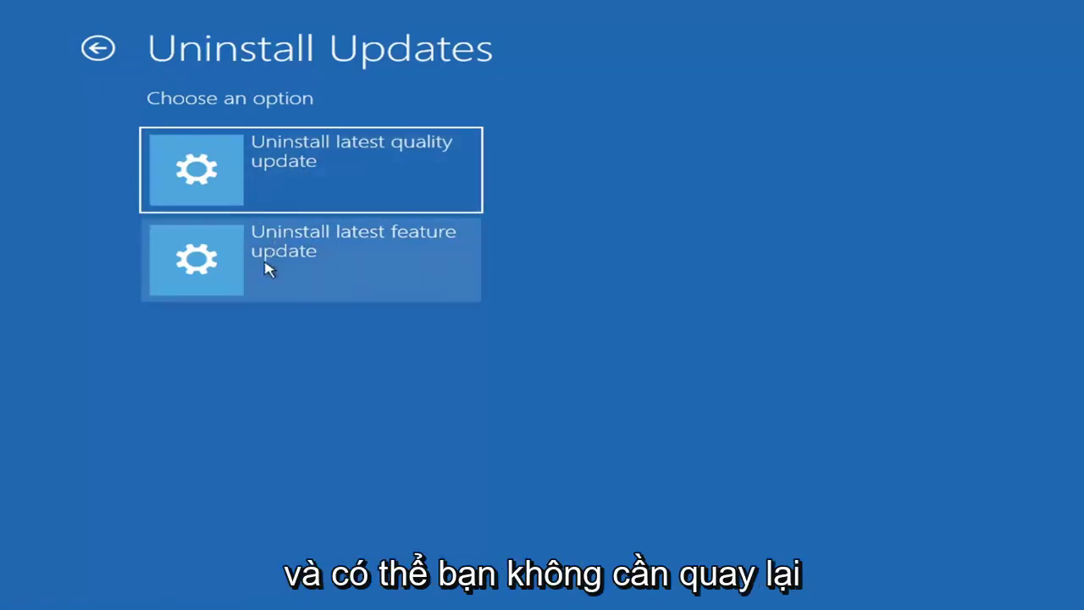
click(100, 48)
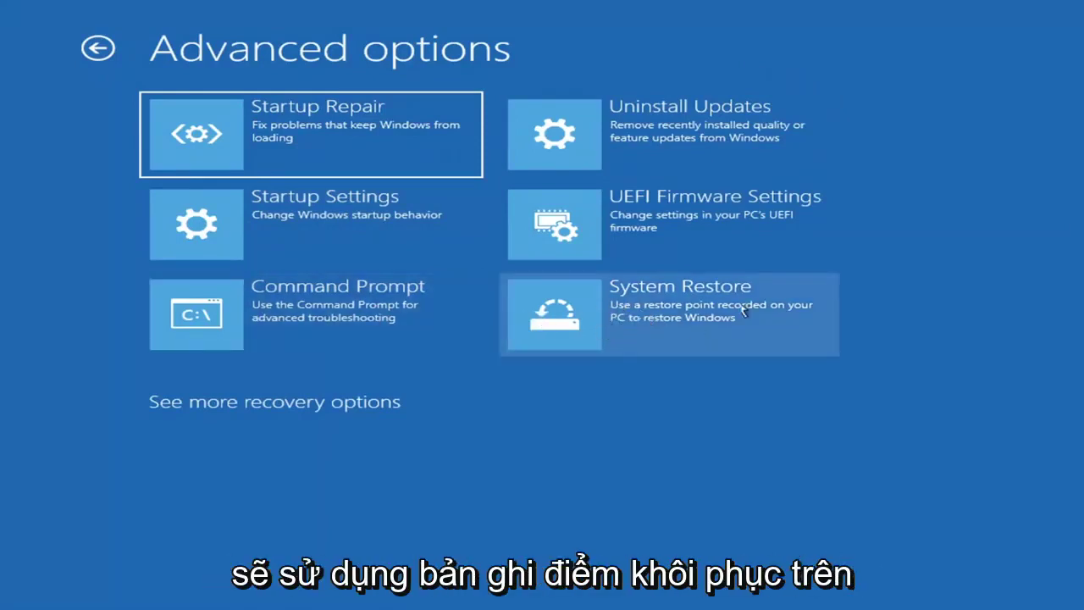
- Restore Windows with System Restore to the "Before Updates" restore point of 7/9/2021 12:37:05 PM, restart the computer and dismiss the completion message
click(702, 325)
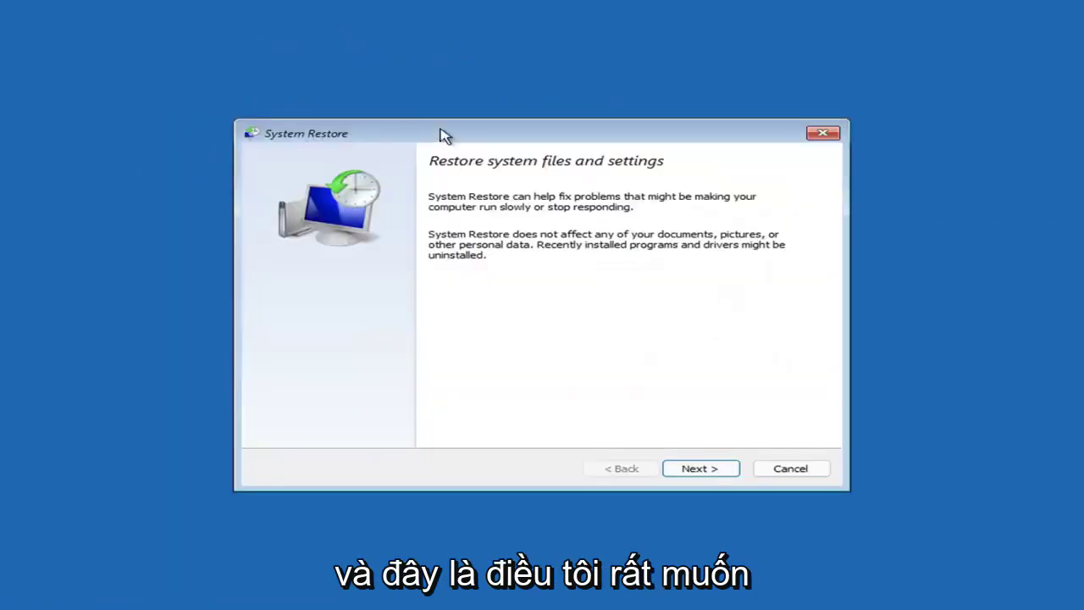
click(686, 464)
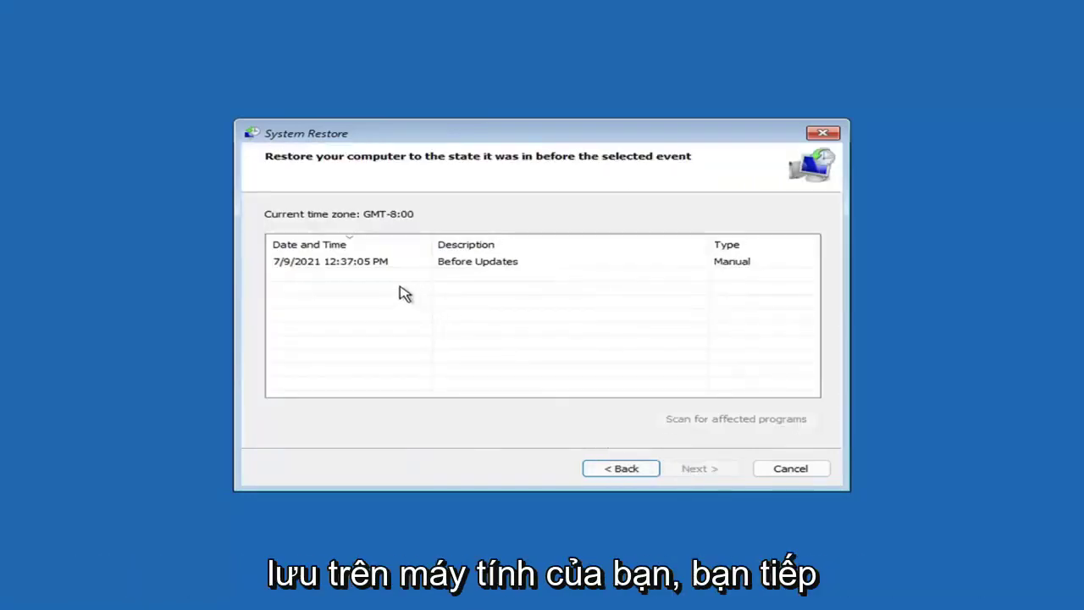
click(335, 267)
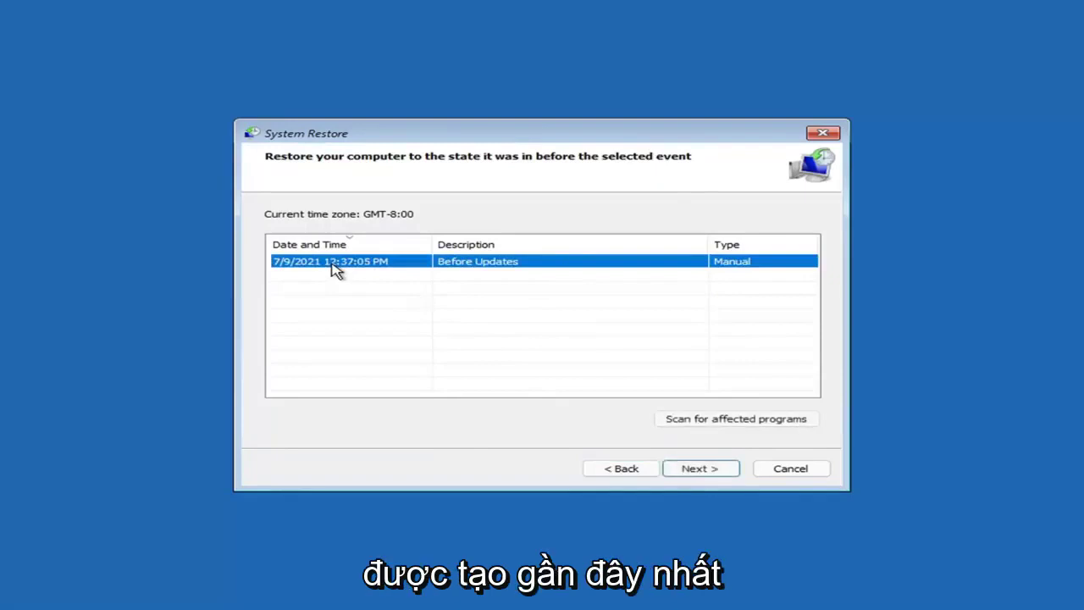
click(711, 472)
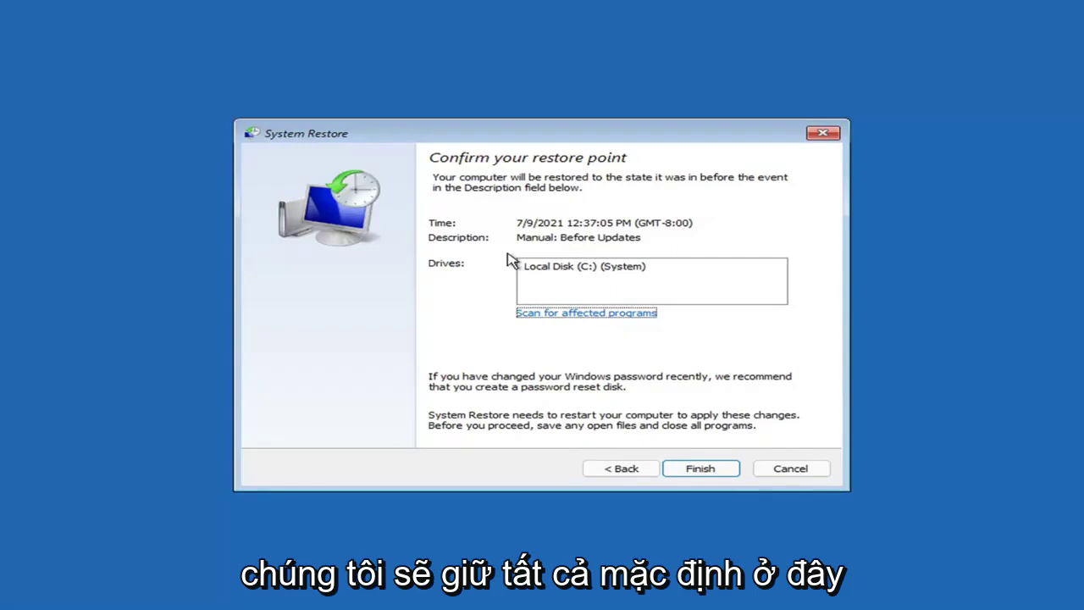
click(698, 475)
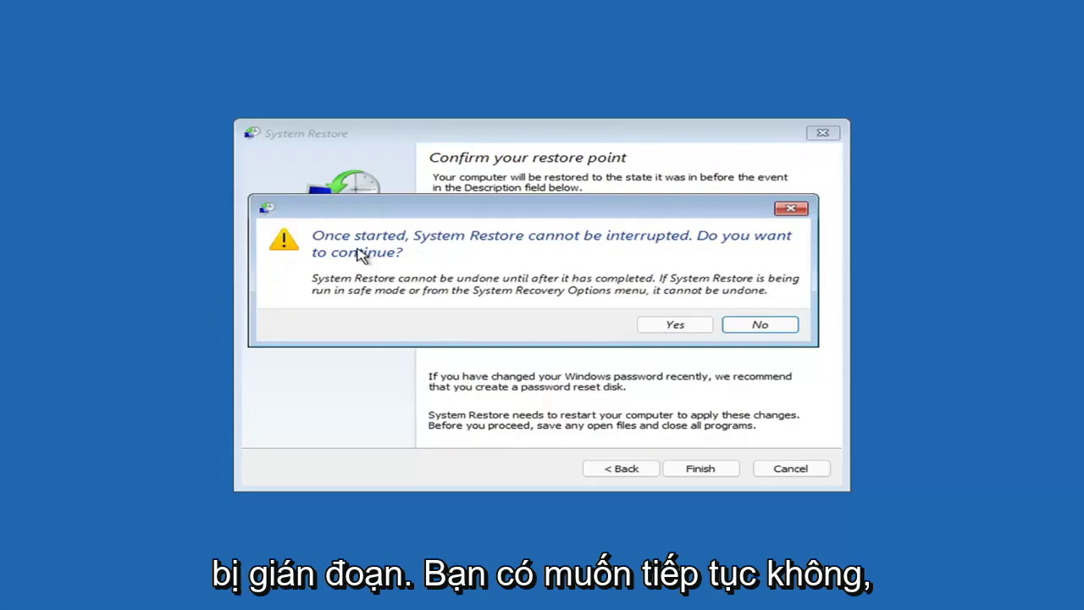
click(676, 329)
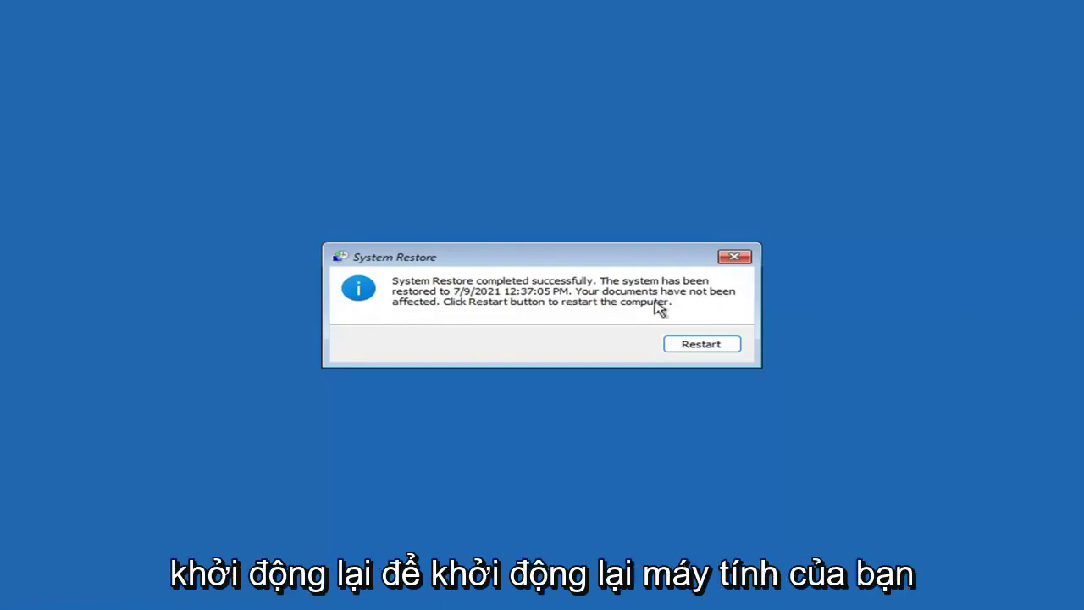
click(695, 345)
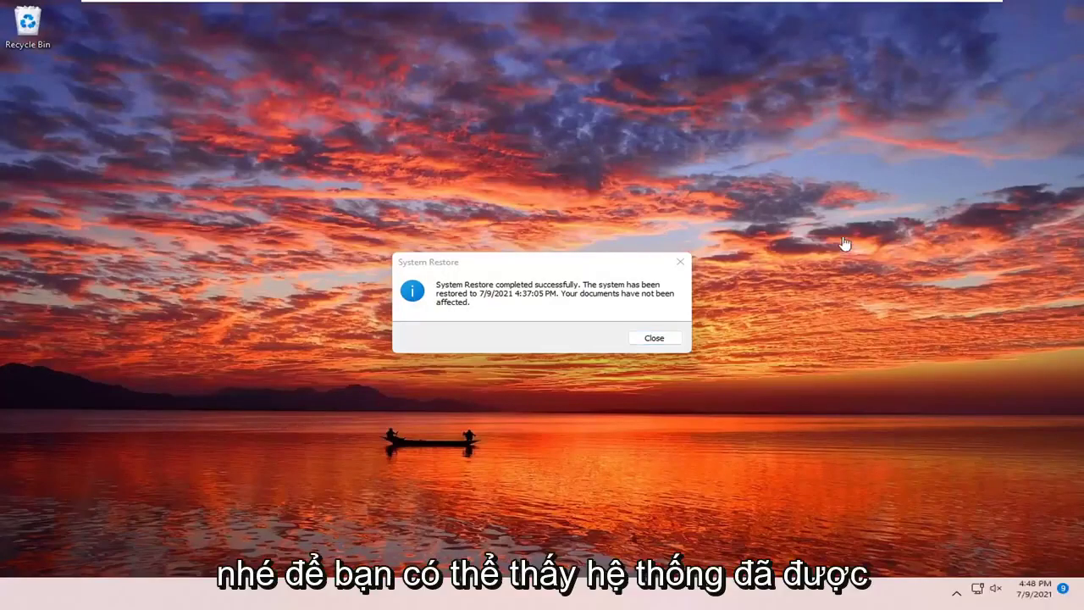
click(681, 262)
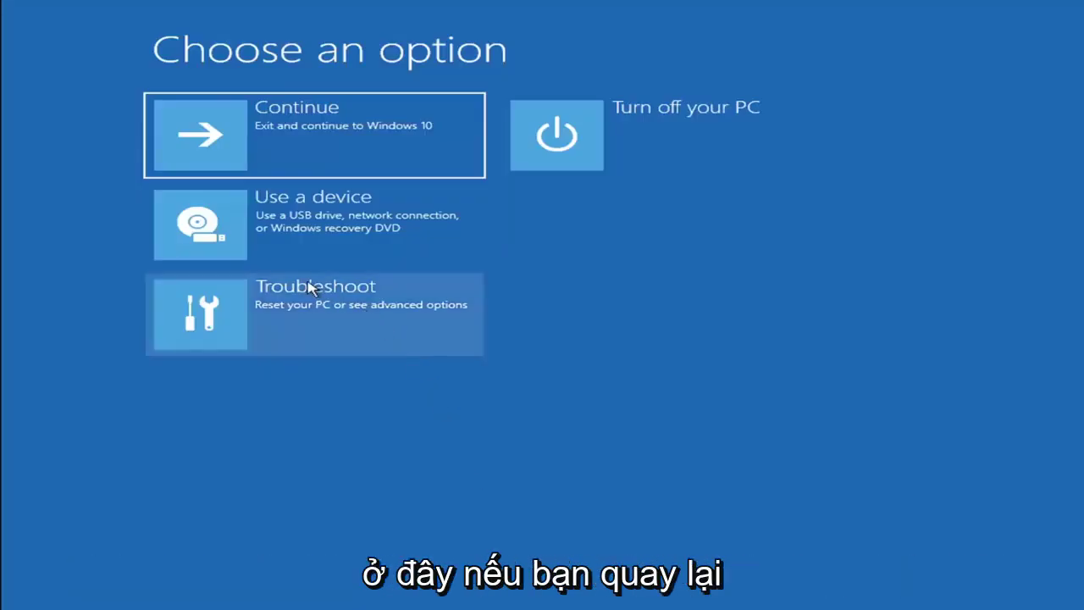
- Review the Reset this PC choices, including Keep my files, and return to the main recovery options
click(315, 321)
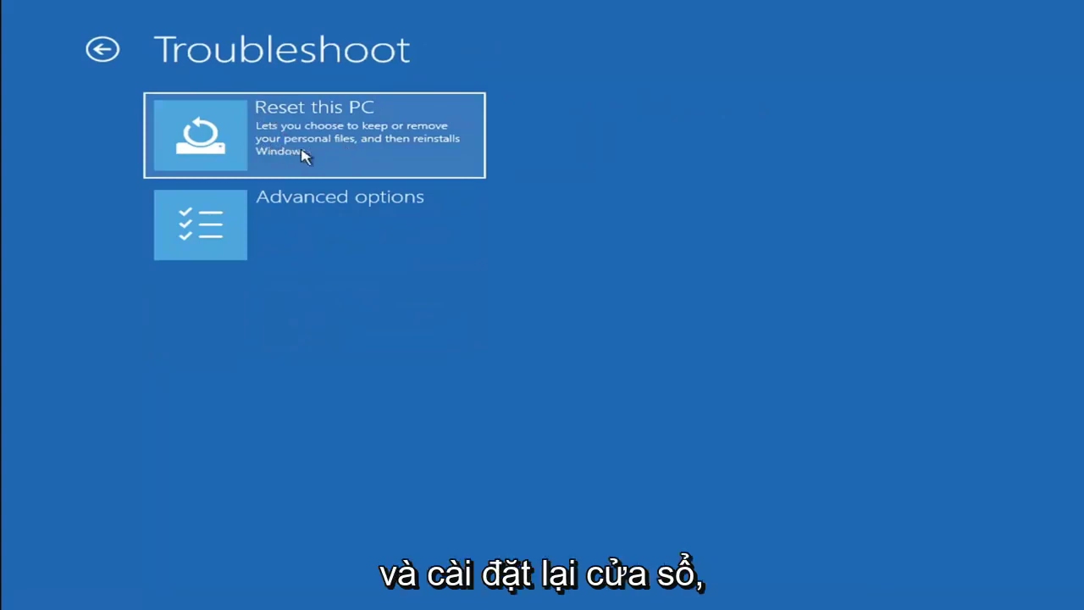
click(355, 156)
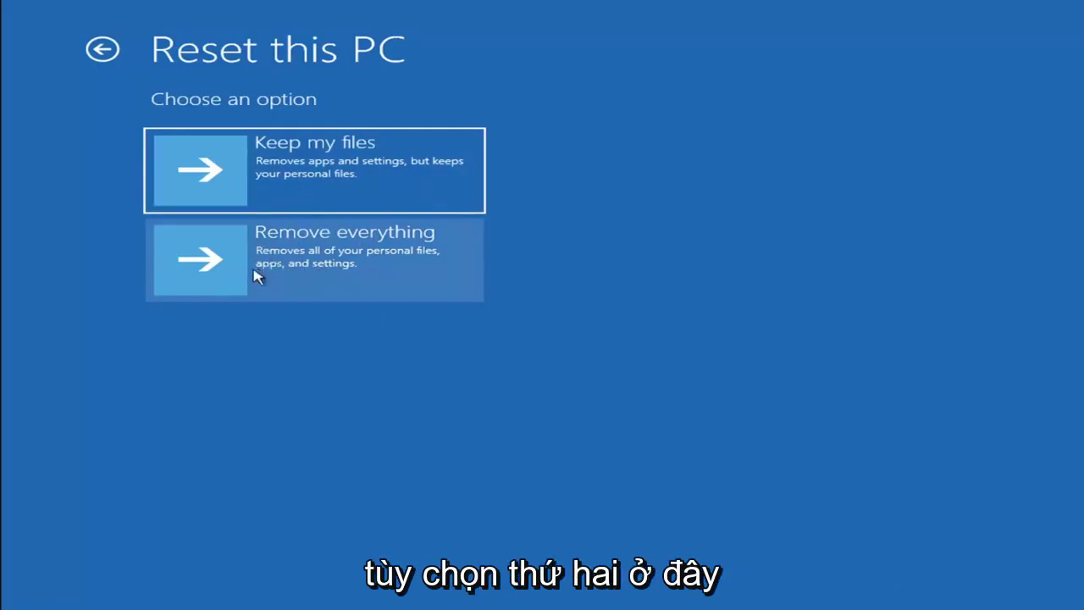
click(303, 158)
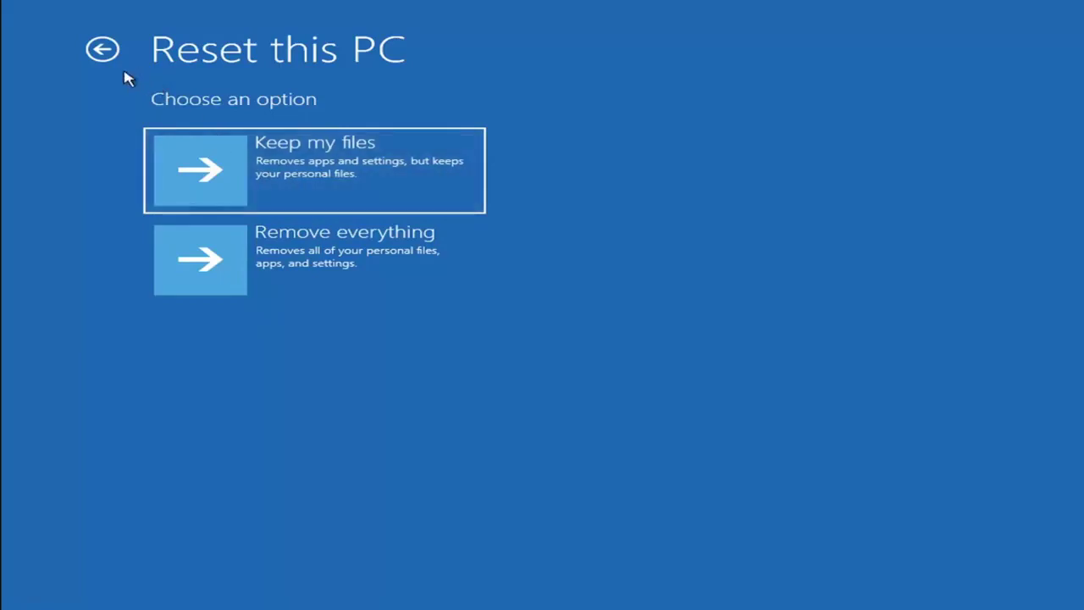
click(108, 51)
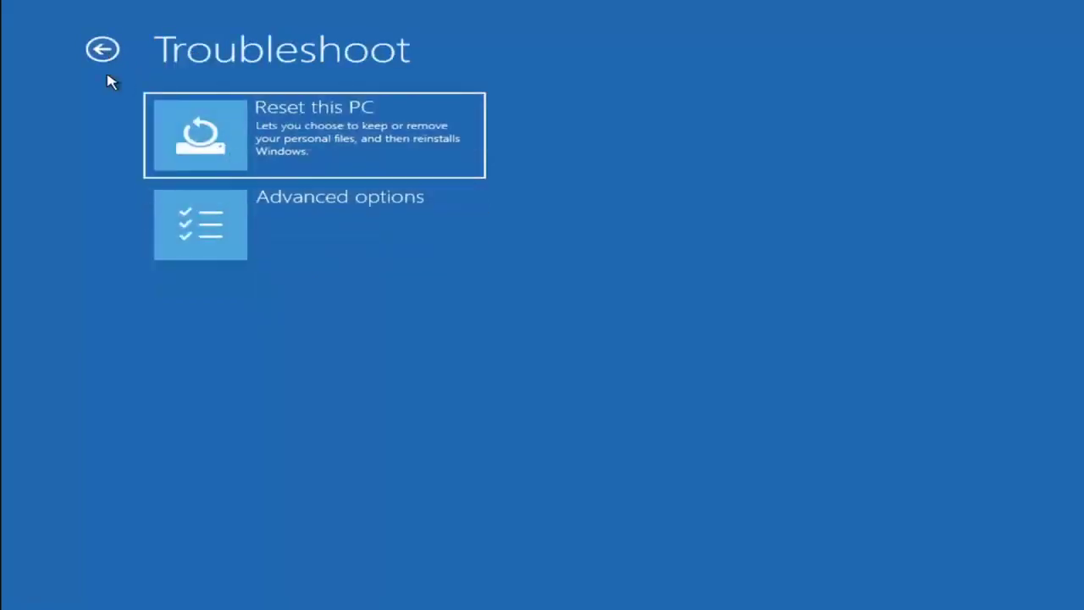
click(105, 50)
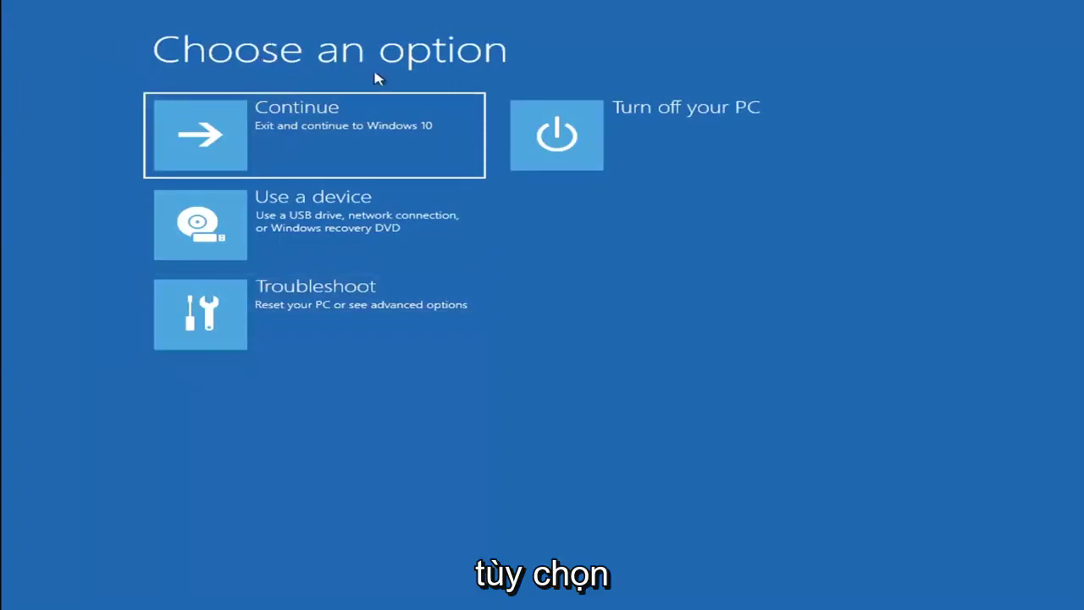
- Open the recovery Command Prompt from the advanced options and list the root directory of drive C: with dir
click(330, 322)
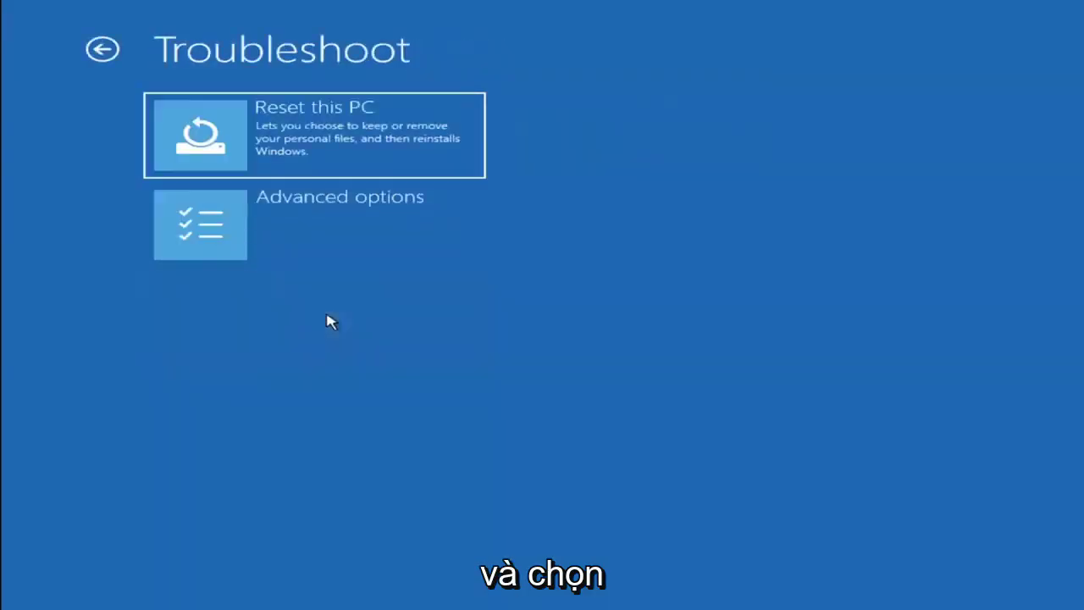
click(322, 234)
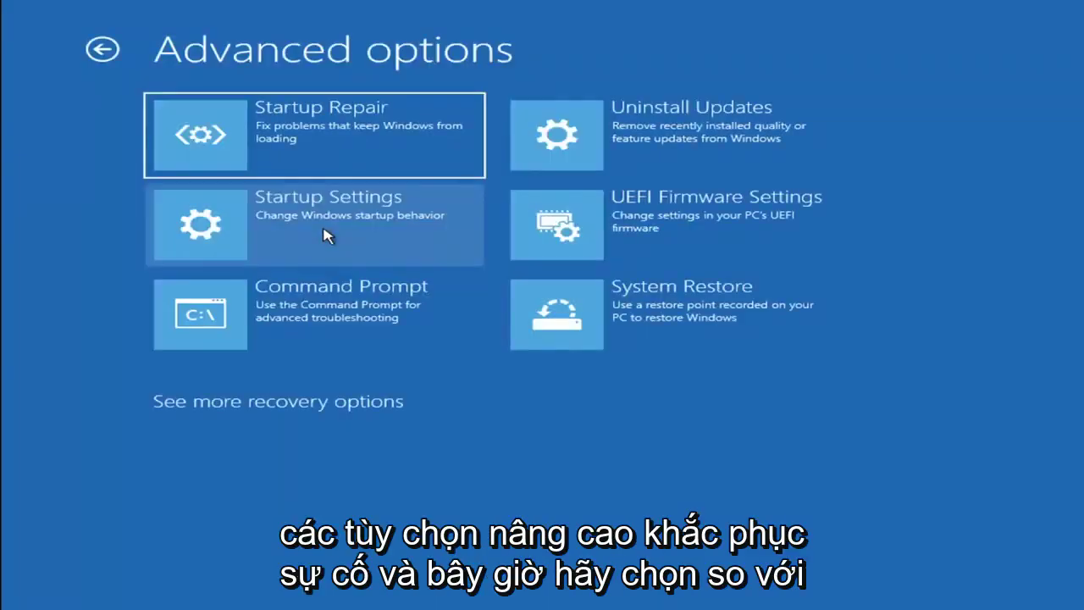
click(271, 326)
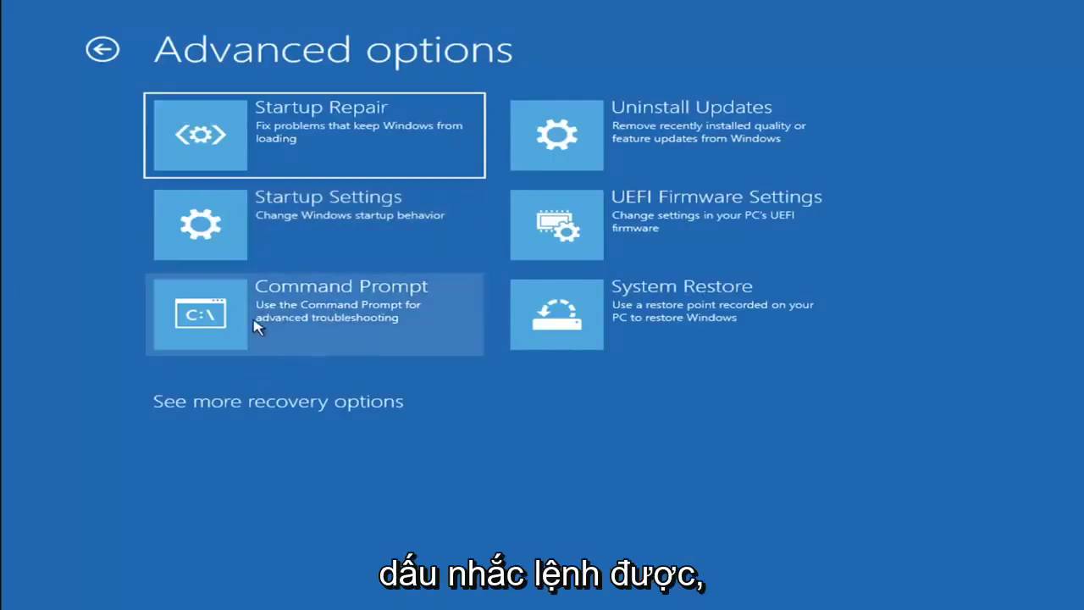
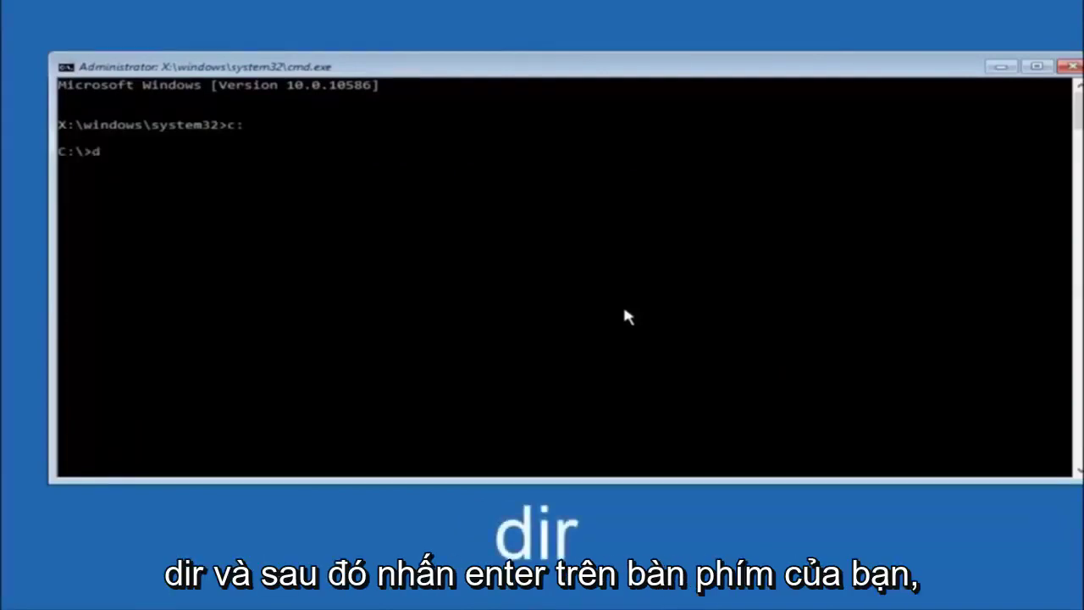
text(ir)
key(Return)
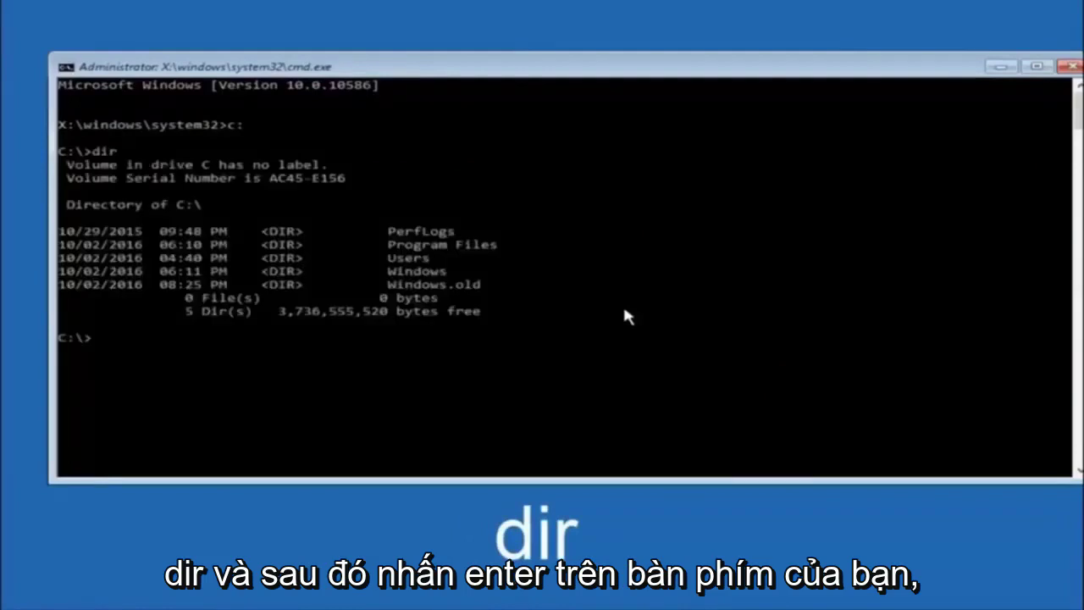
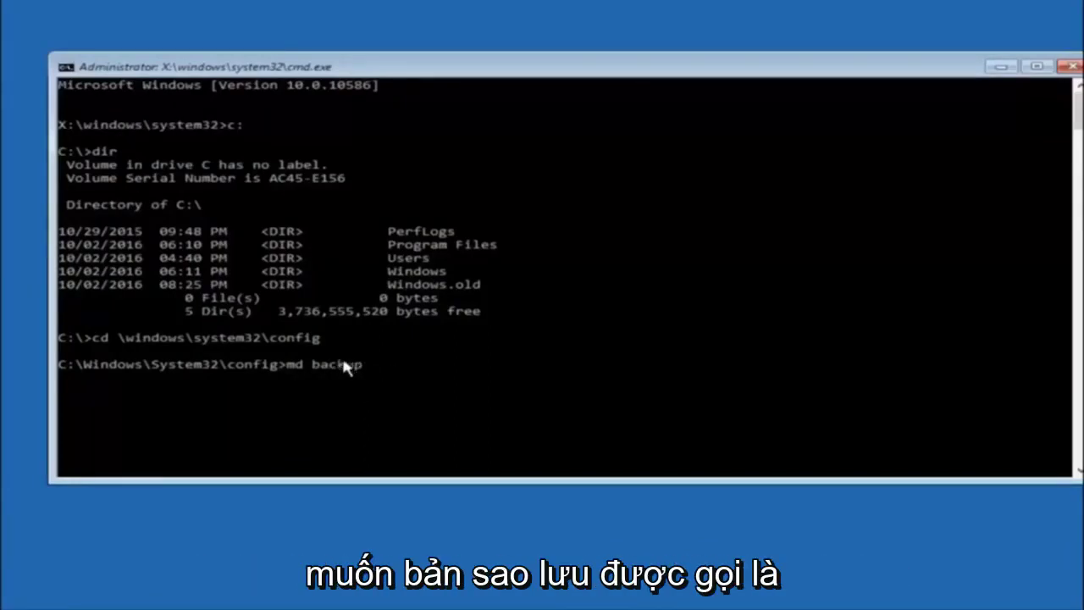
- Create a folder named backup in C:\Windows\System32\config with the md command
key(Return)
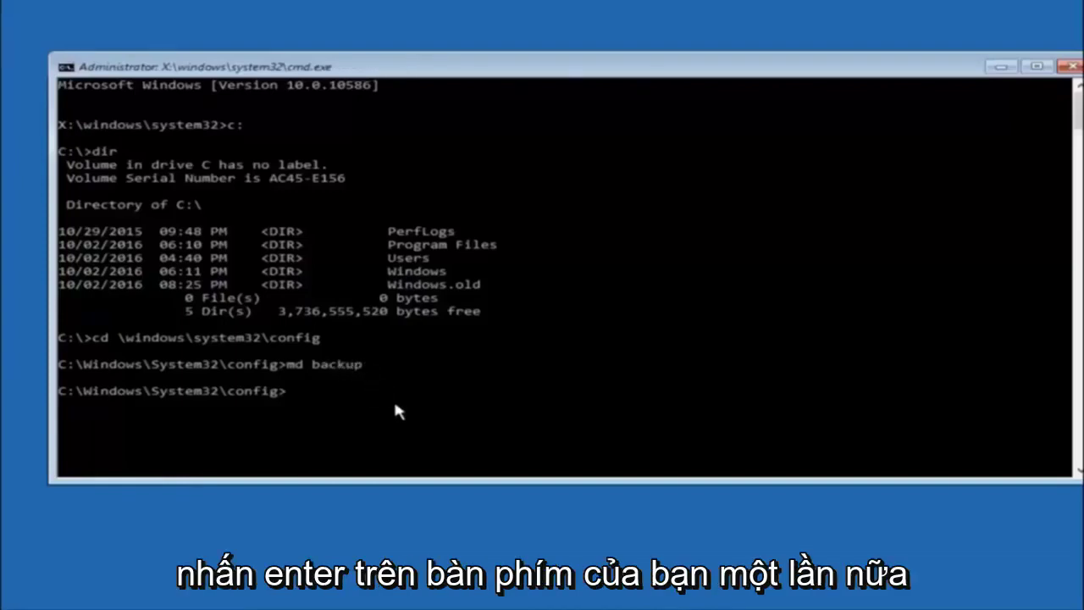
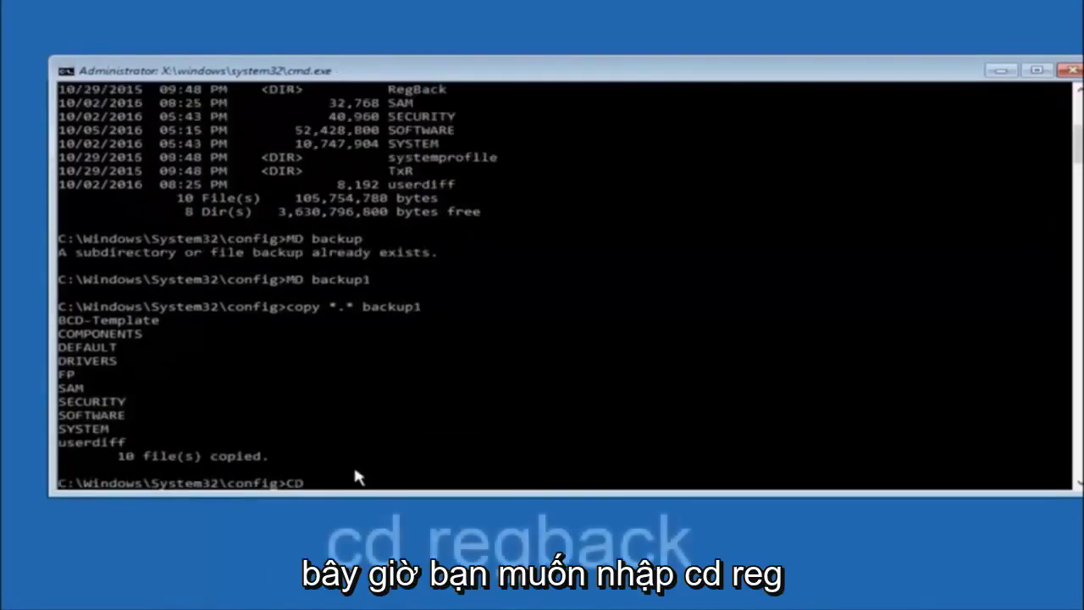
- Change into the regback folder under C:\Windows\System32\config and list its contents with dir
text(regback)
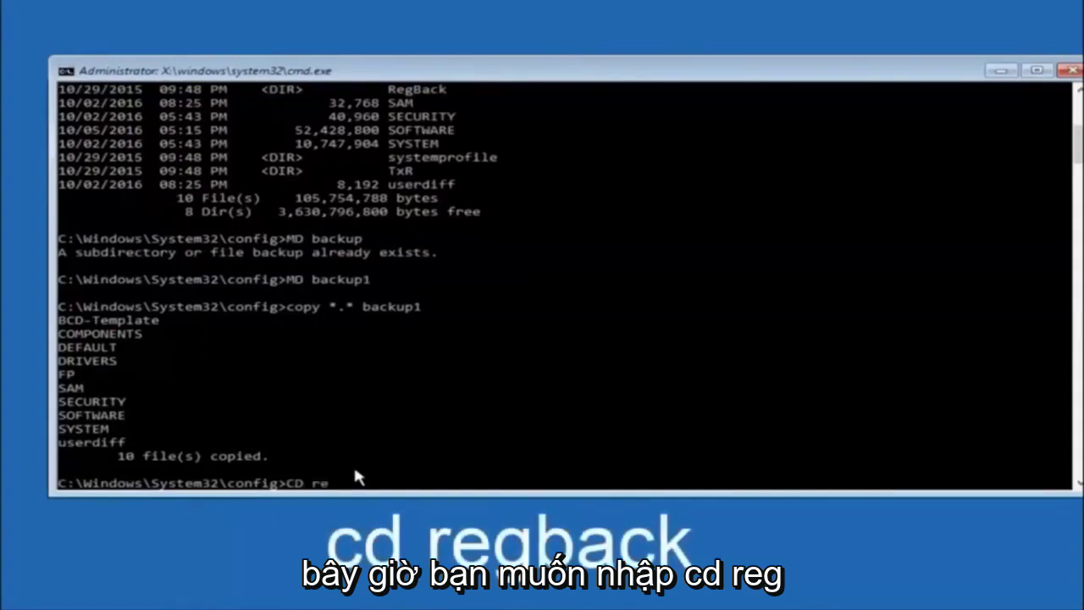
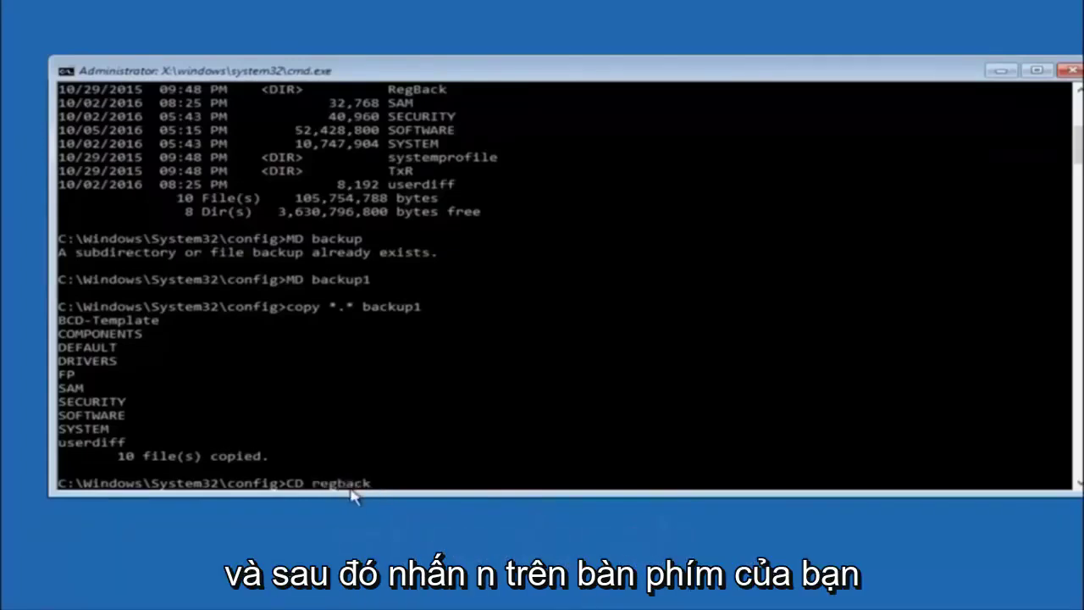
key(Return)
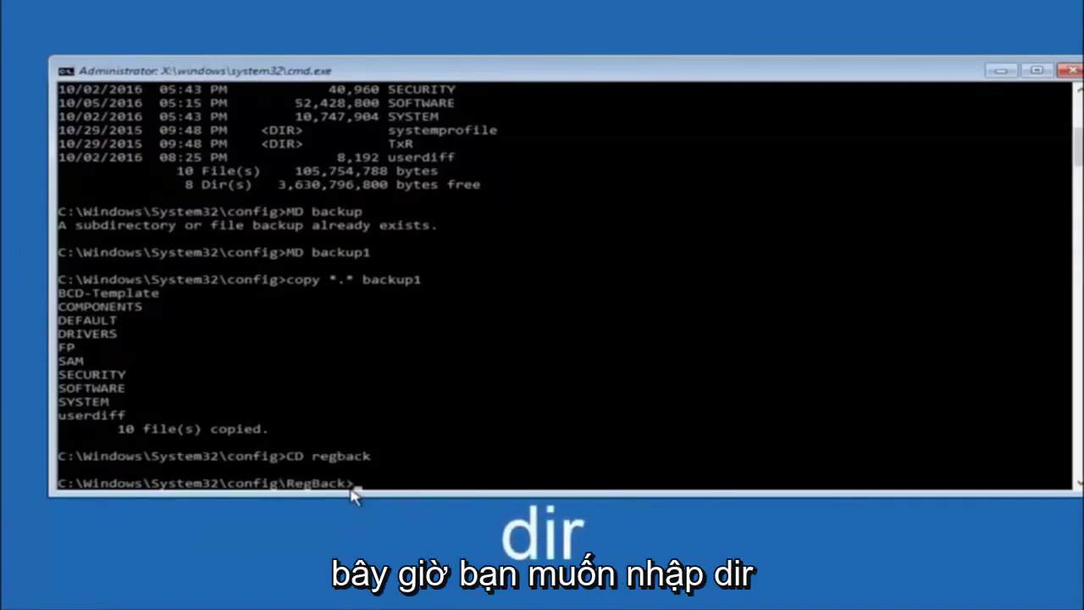
text(dir)
key(Return)
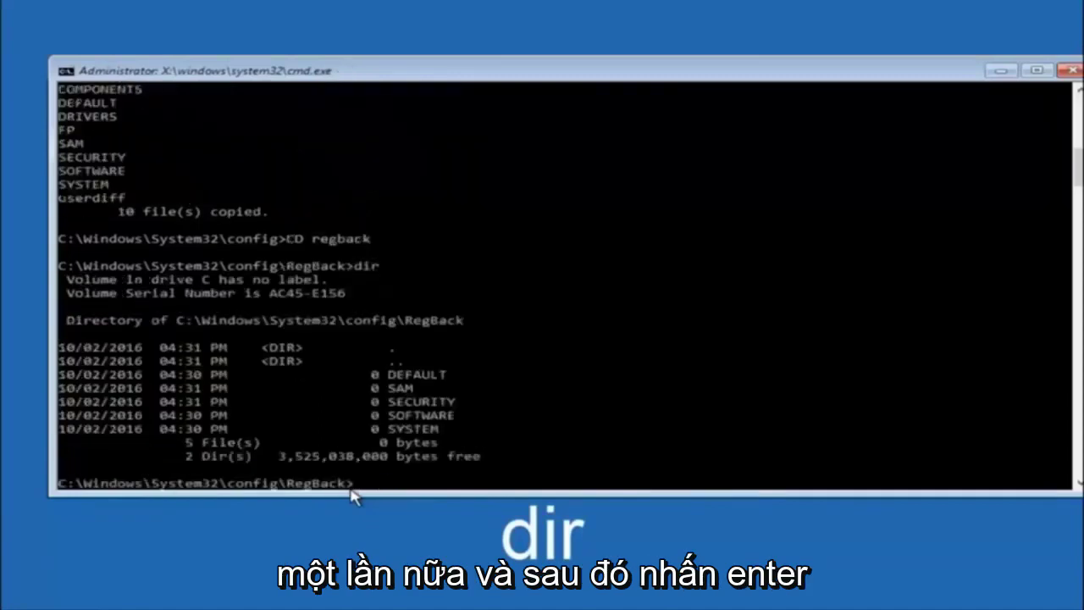
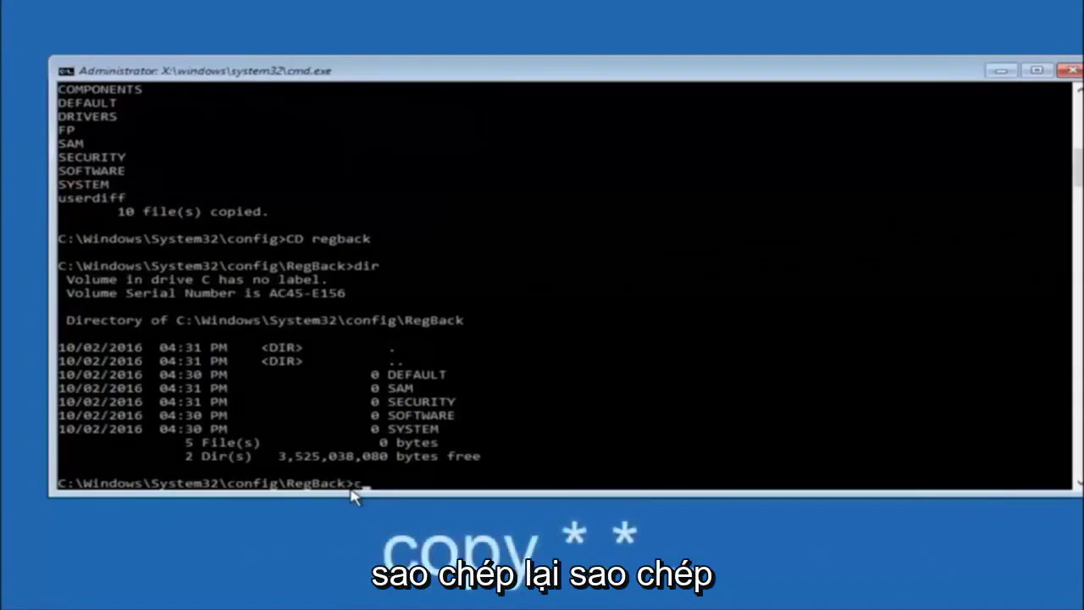
- Start entering a copy command at the RegBack folder prompt
text(copy)
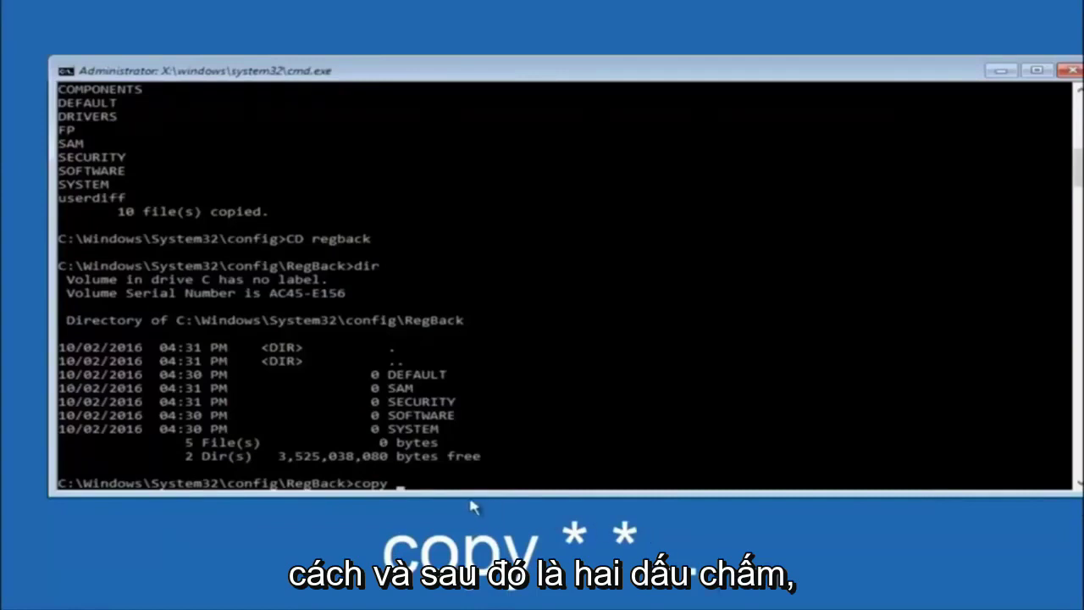
click(401, 484)
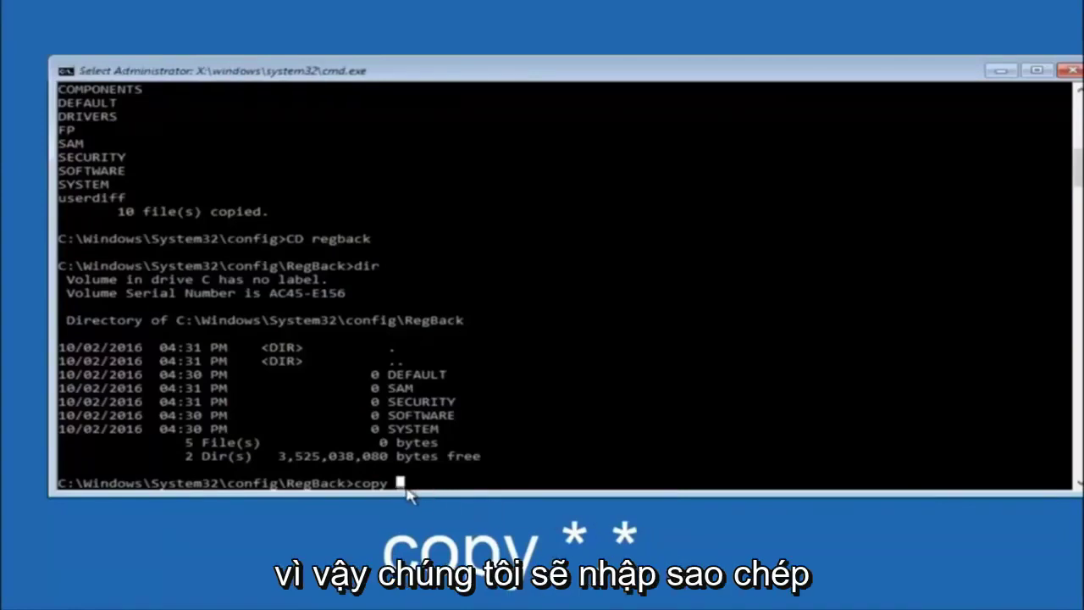